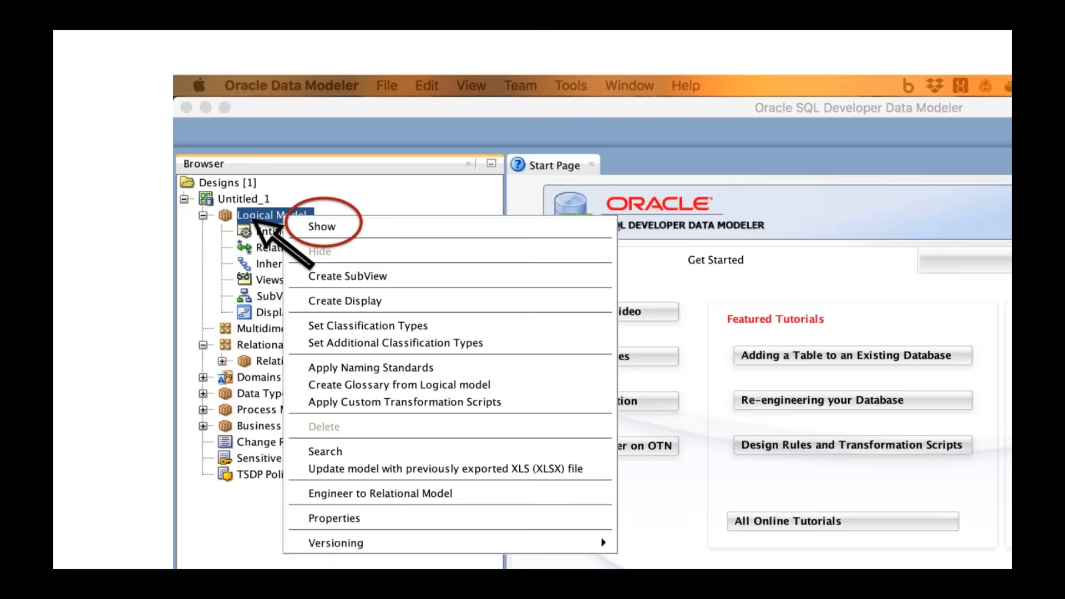
- Show the logical model diagram to start placing the first entity
left_click(322, 226)
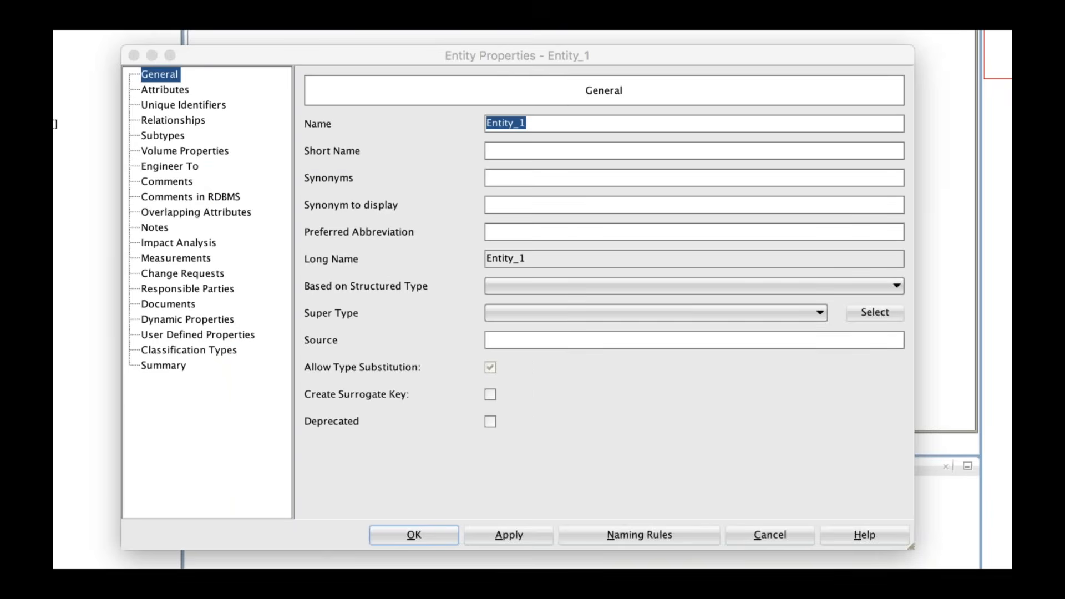
- Name the entity Beer, enable Create Surrogate Key, and view its Attributes page
type("Beer")
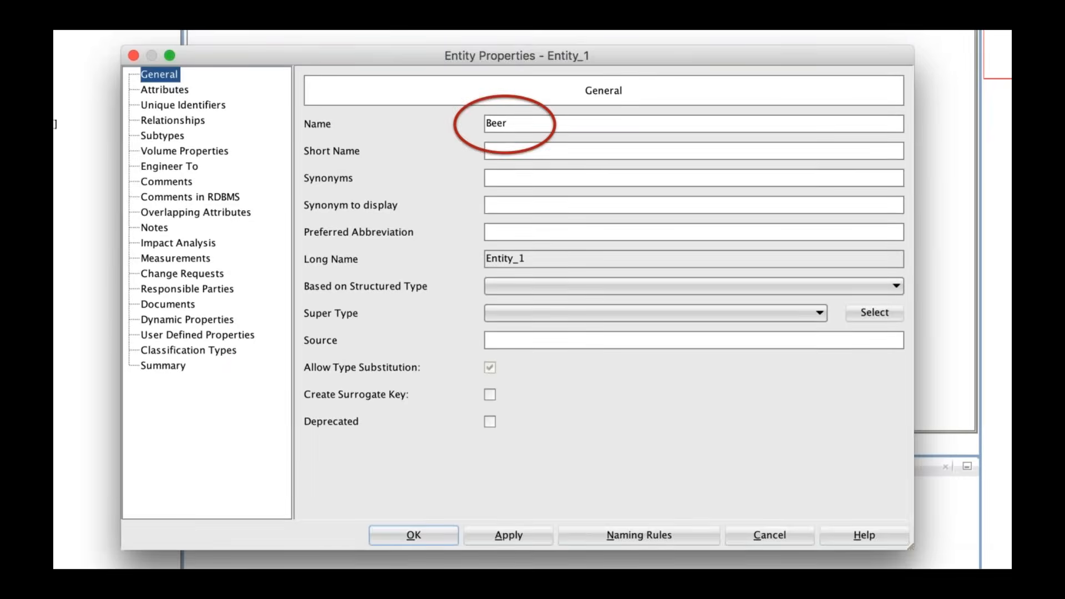
left_click(490, 394)
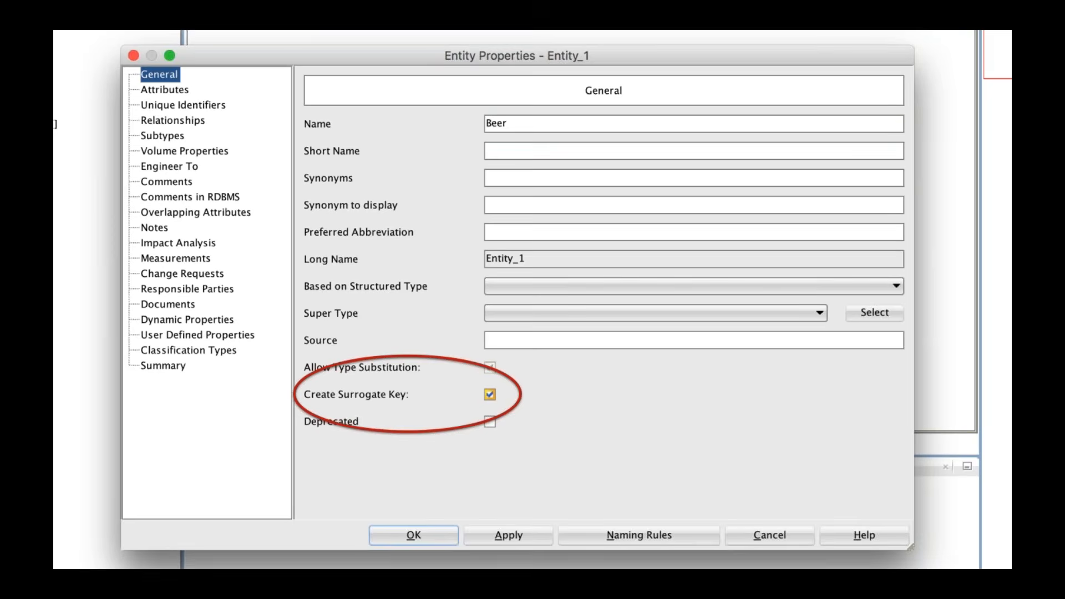
left_click(165, 90)
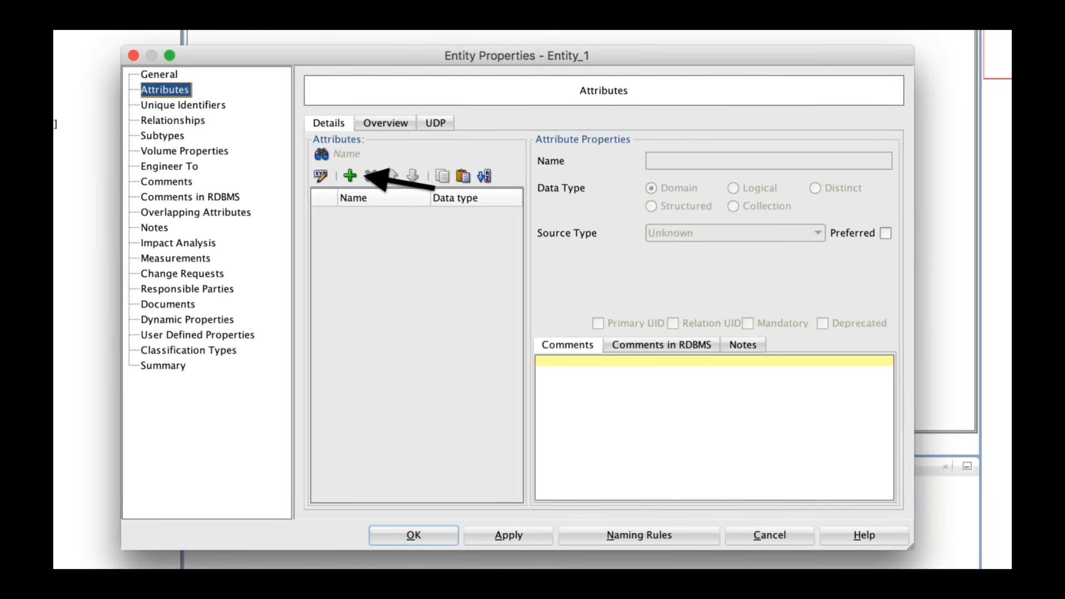
- Add attributes to Beer, including Rating with logical type NUMERIC
left_click(350, 176)
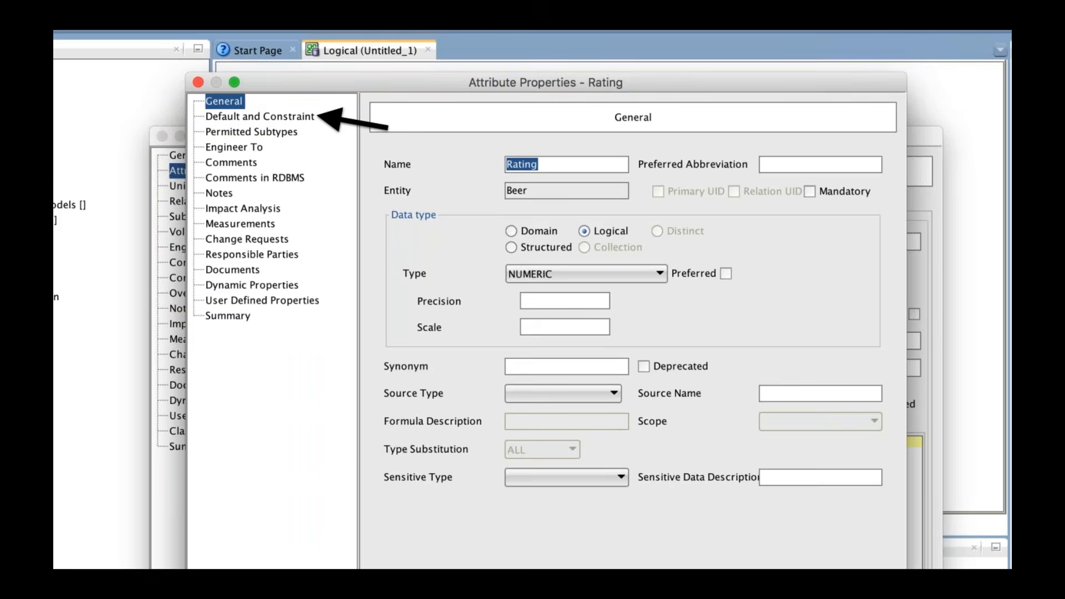
- Give Rating a default of 1 and define the beer_rating_limit constraint
left_click(261, 116)
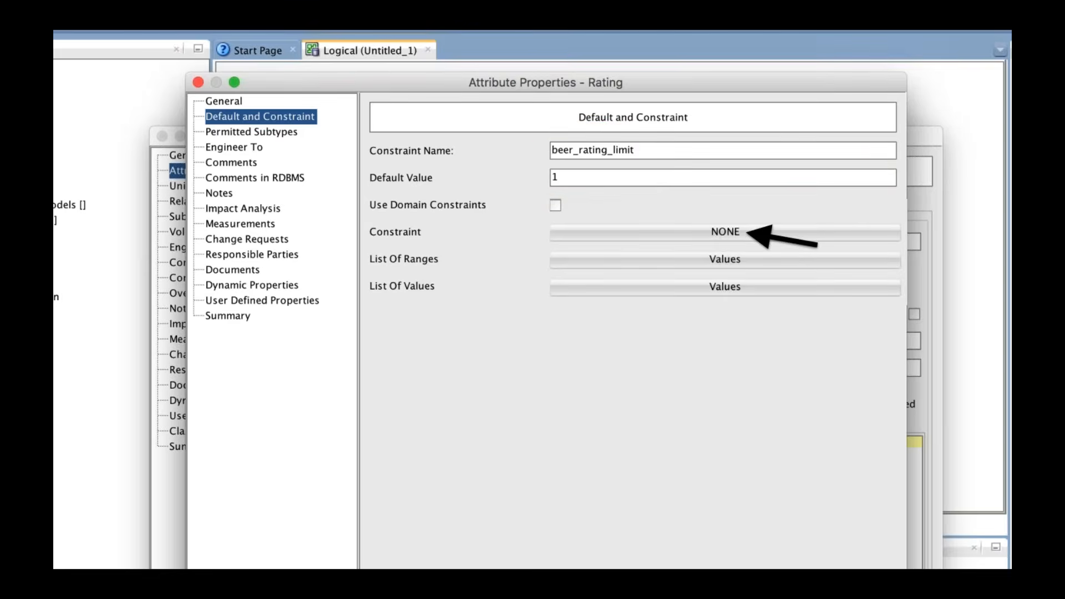
left_click(726, 232)
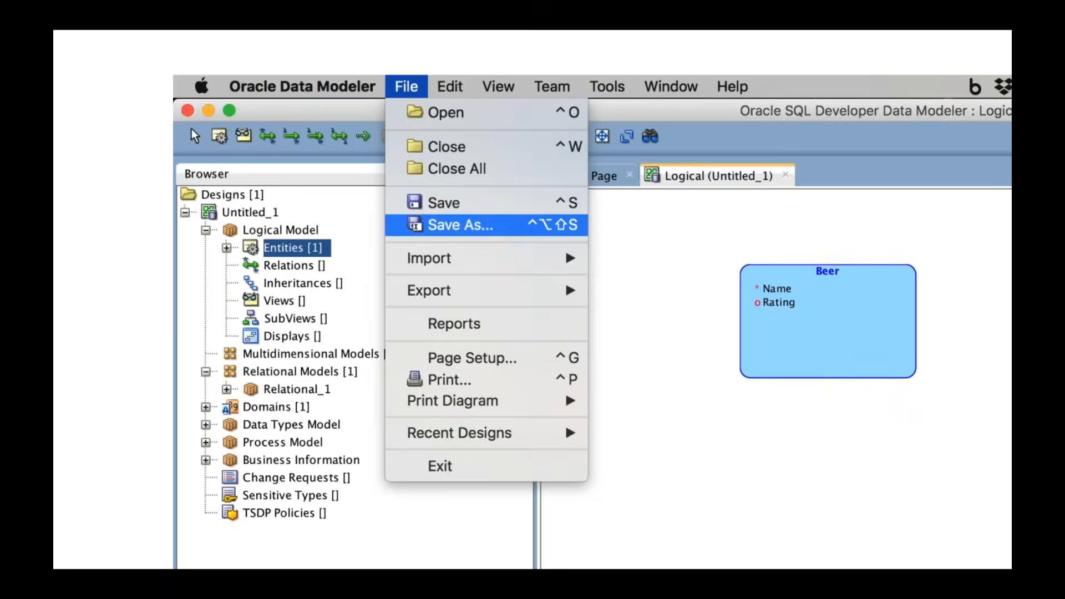
- Save the design under the file name 'beer-here'
left_click(564, 225)
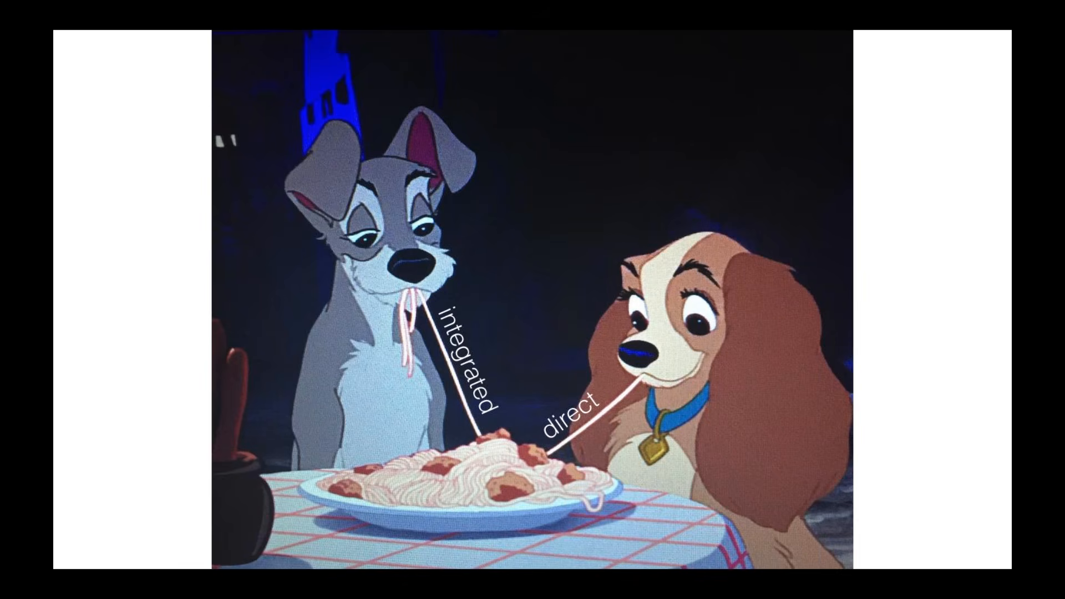
- Advance three slides to the screenshots of the Beer, Brewery and Style model
key("Right")
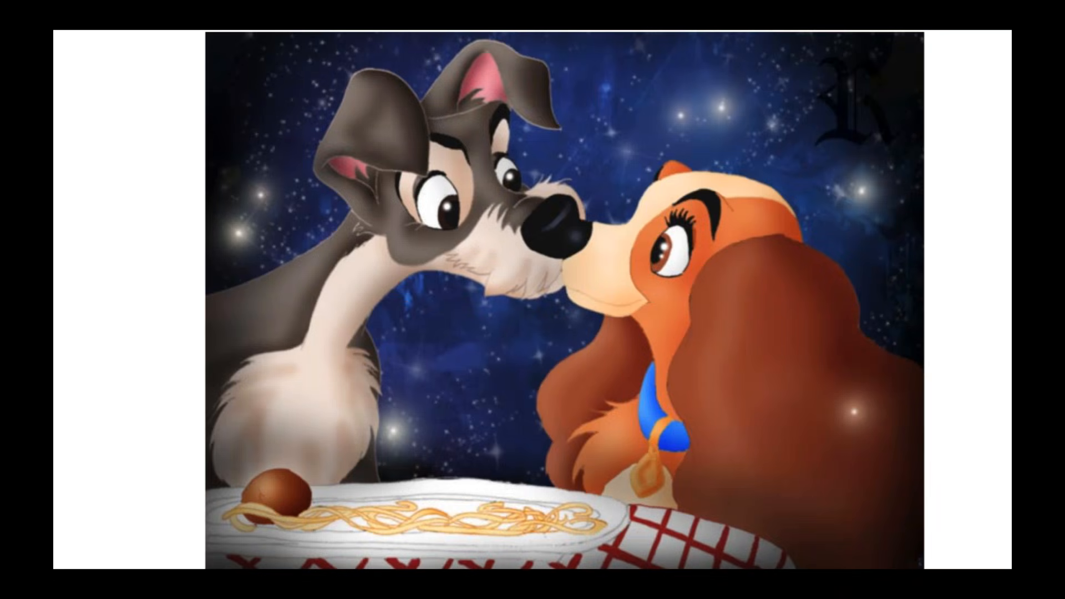
key("Right")
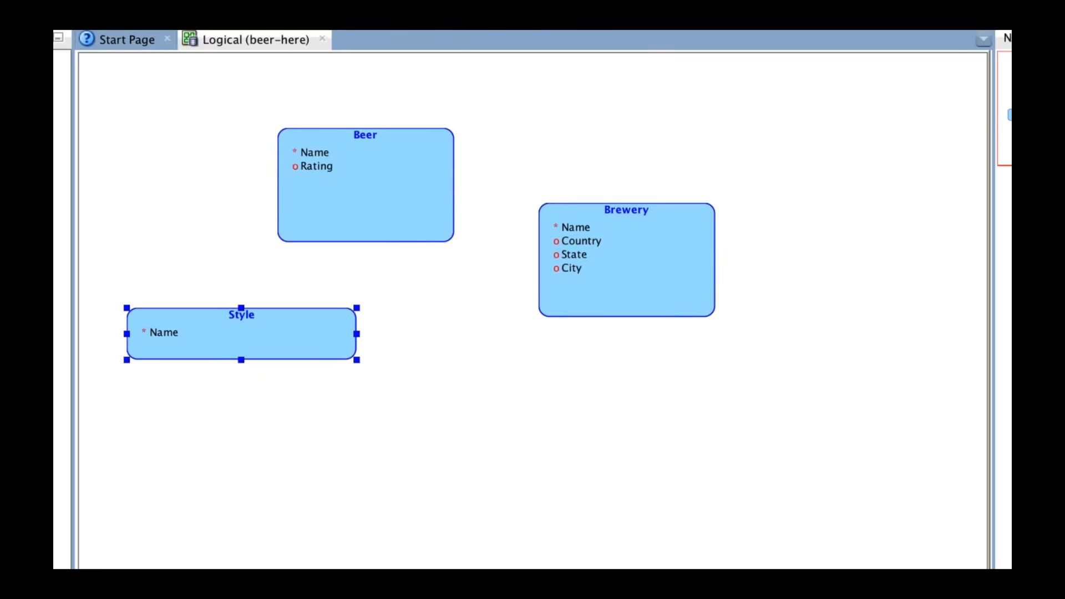
key("Right")
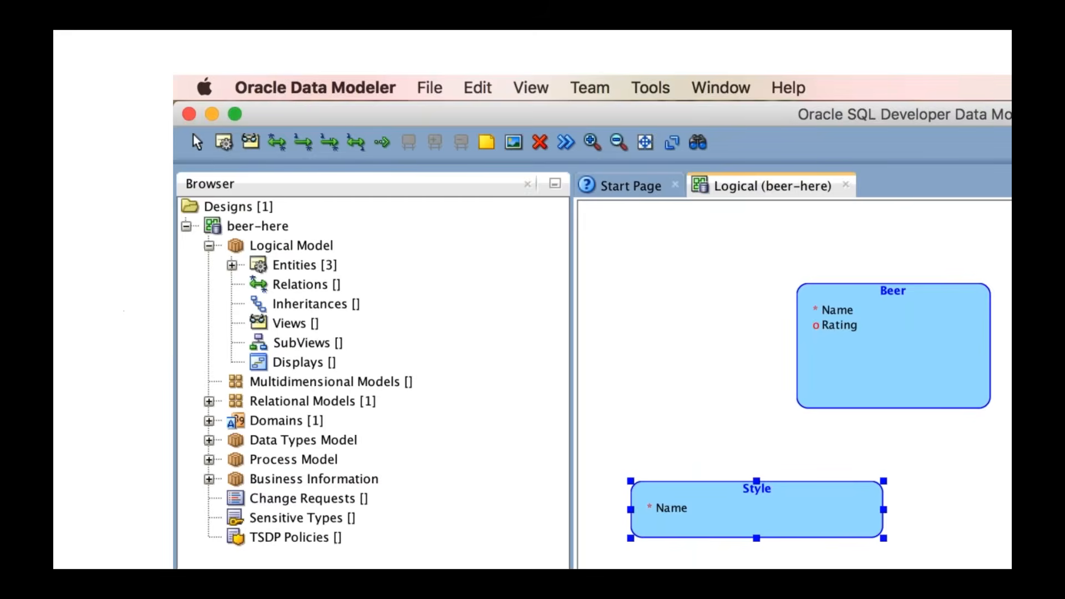
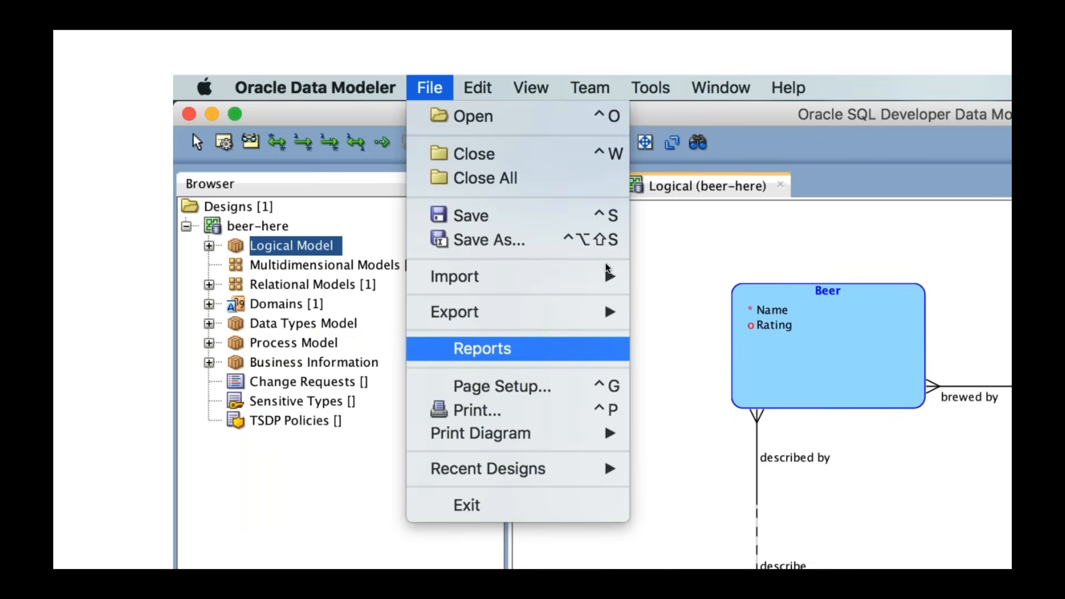
- Bring up the slide showing the Tools > Design Rules And Transformations > Transformations menu route
left_click(482, 348)
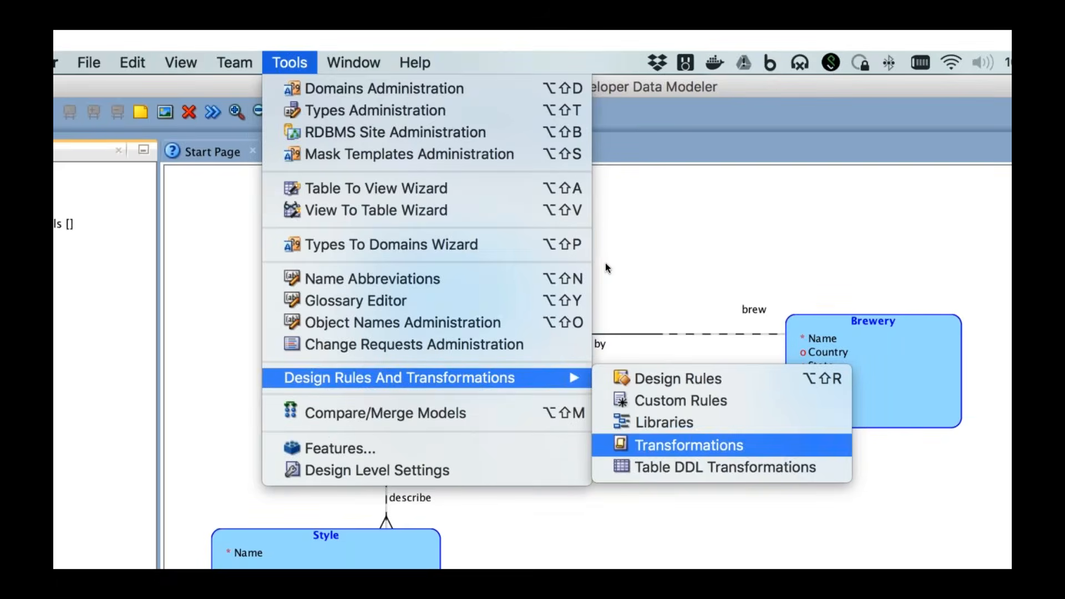
- Advance to the Custom Transformation Scripts screenshot with its missing script engines warning
key("Return")
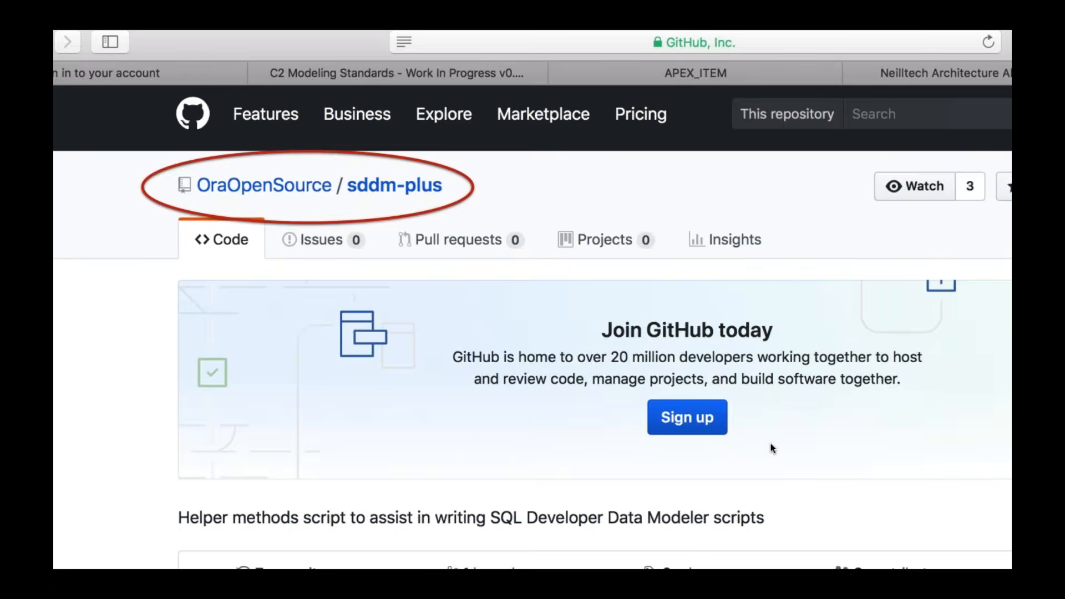
- Advance past the beer business rules slide to 'Done with the logical model. Questions?'
key("Right")
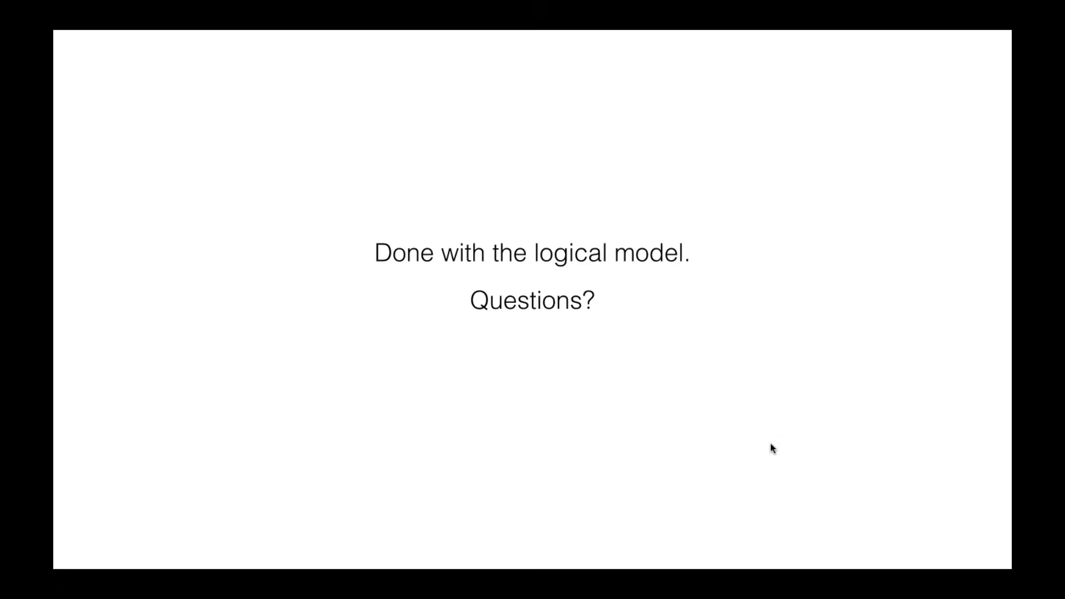
- Show the Logical Model menu screenshot with Engineer to Relational Model circled
key("Right")
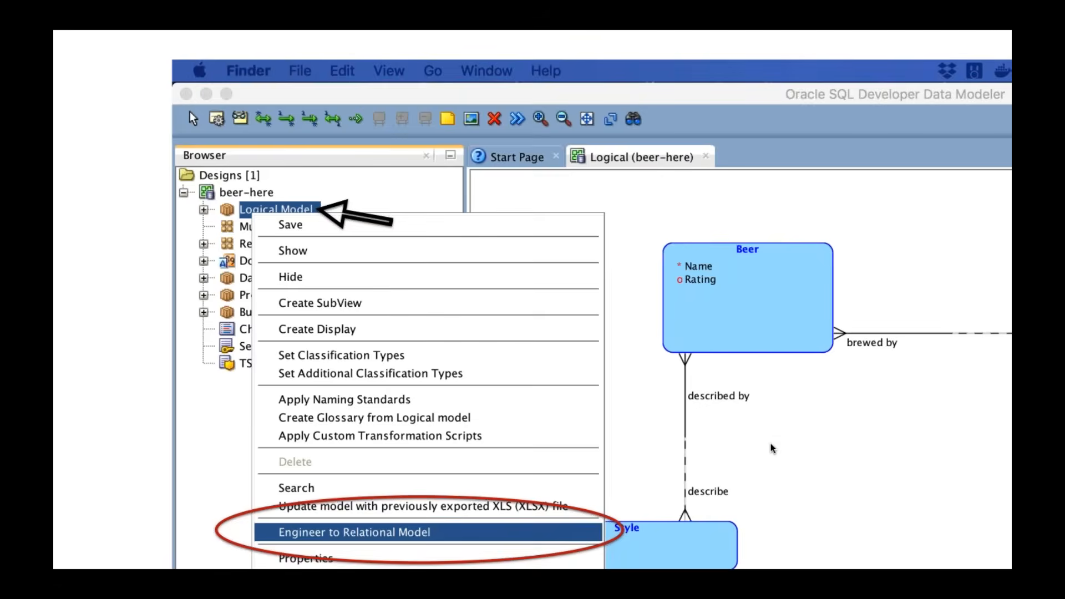
- Move on to the beer-here naming templates, with column foreign keys named {ref table}_{ref column}
key("Right")
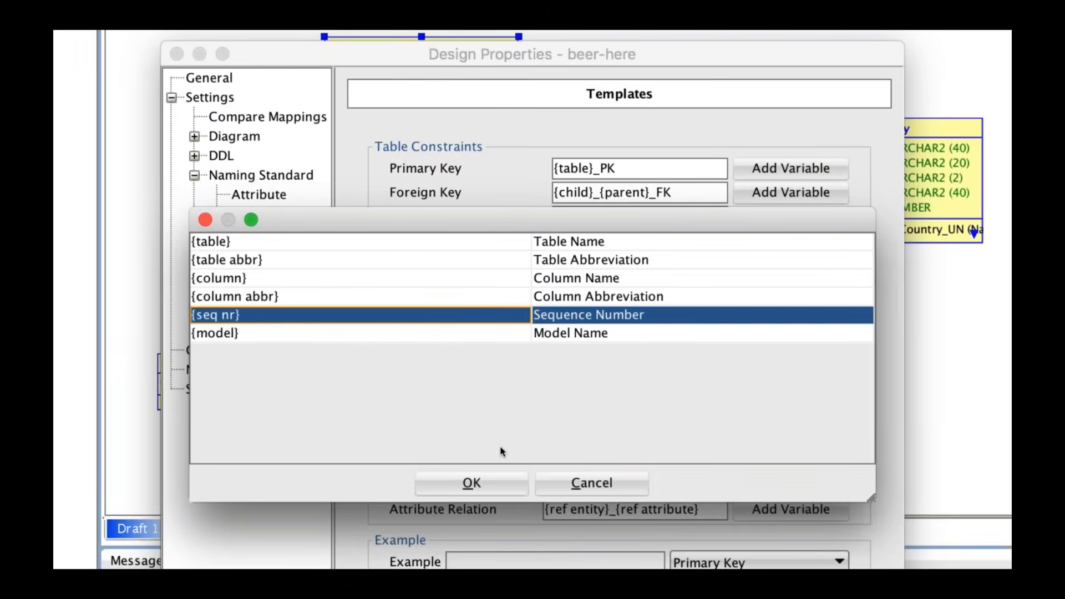
- Append {seq nr} after {table}_UN in the Unique Constraint naming template
left_click(462, 483)
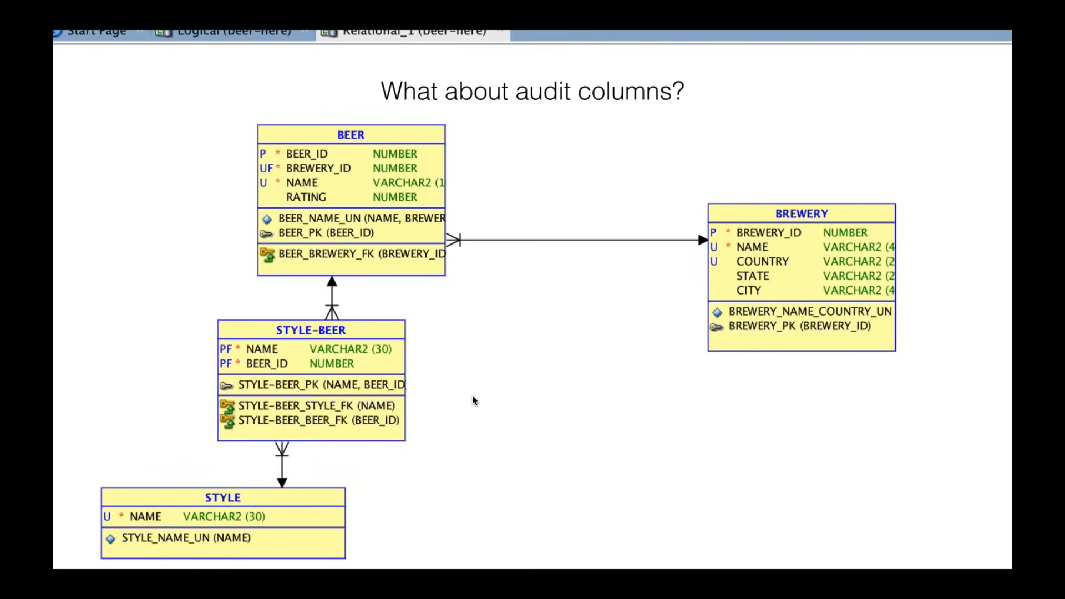
- Advance past the Custom Transformations Scripts screenshot to the 'What to do?' slide with Easy: Modify the DDL
key("Right")
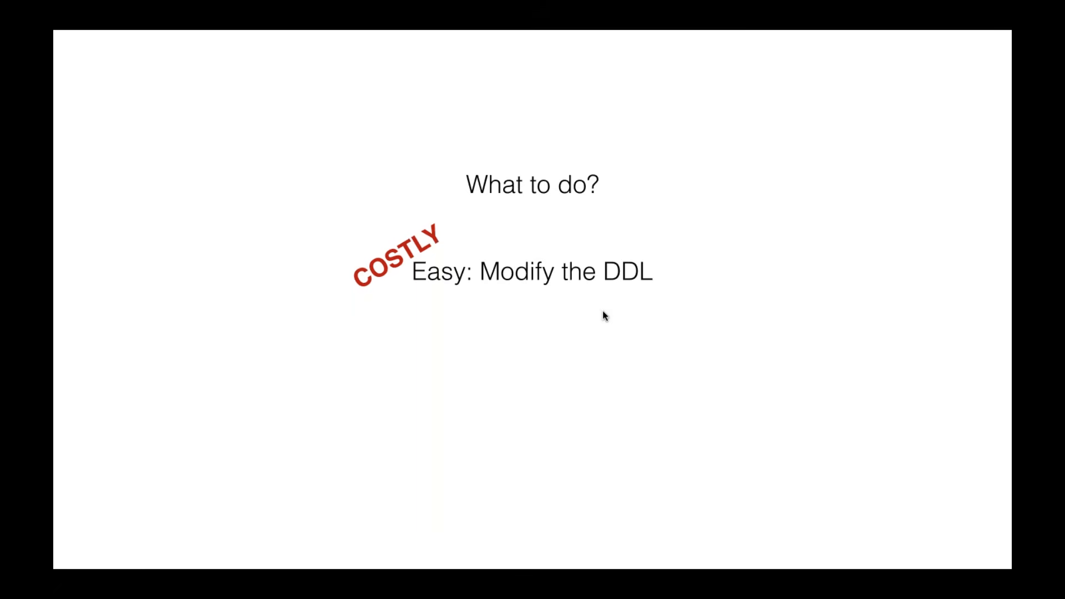
- Reveal 'Less Easy: Modify the Models', then show the Style entity properties with Preferred Abbreviation 'Styles'
key("Right")
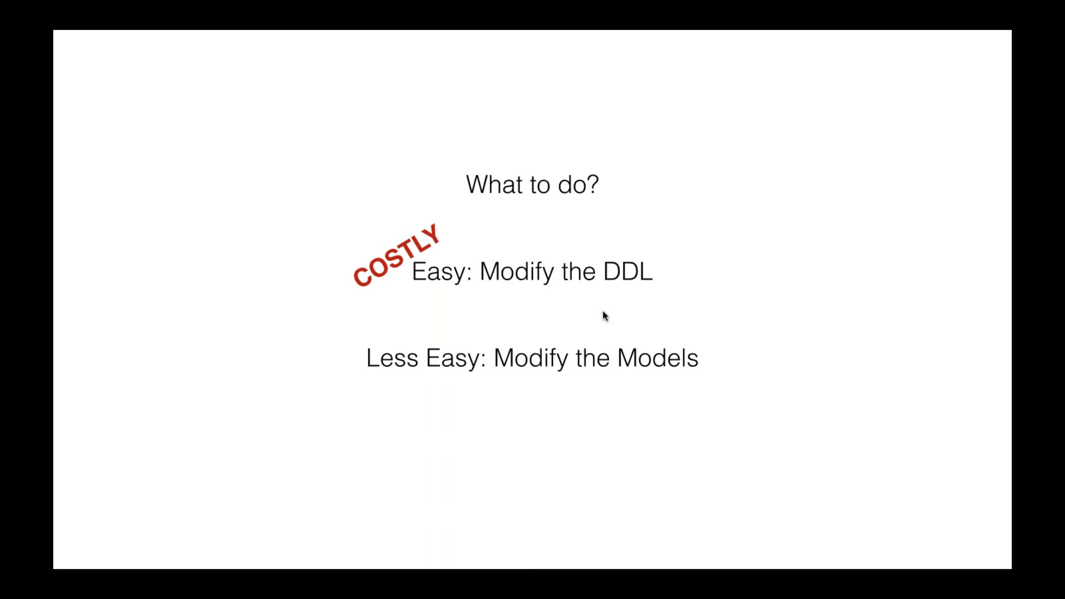
key("Right")
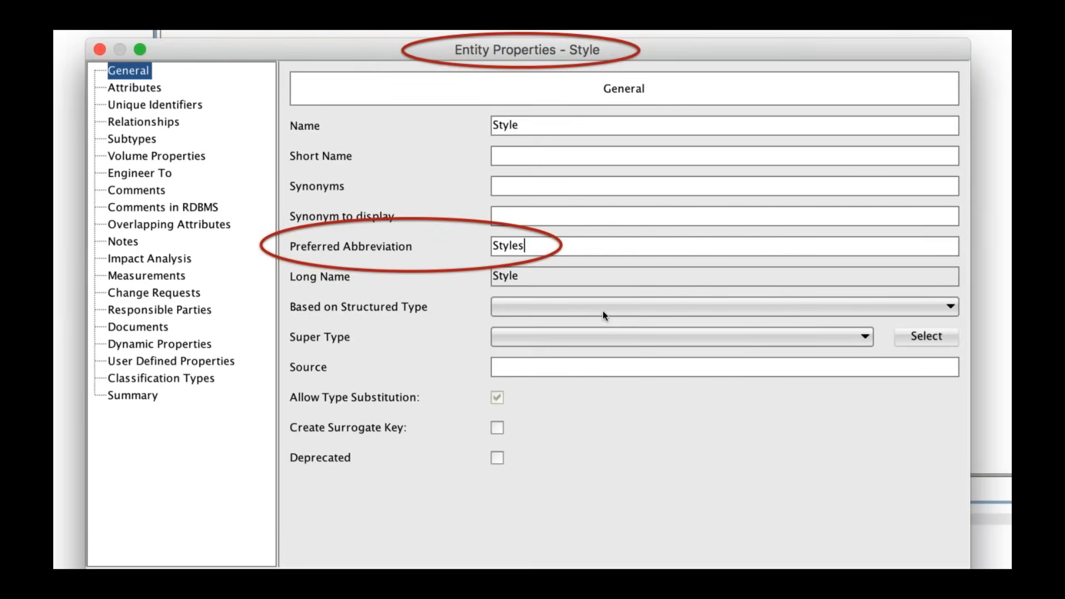
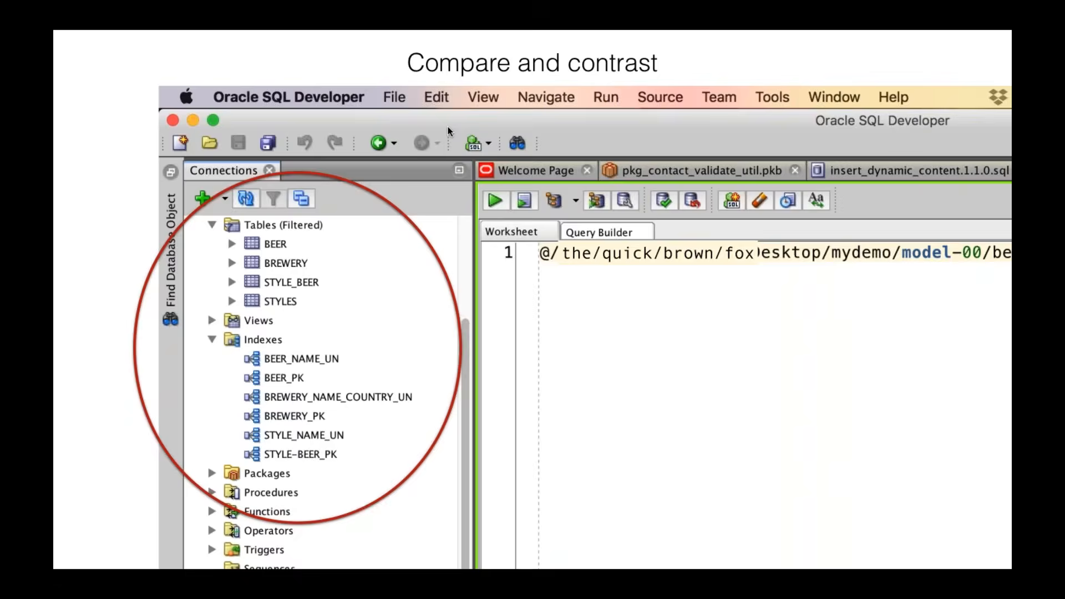
- Advance to the Data Modeler slide showing the BEER table's context menu with DDL Preview highlighted
key("Right")
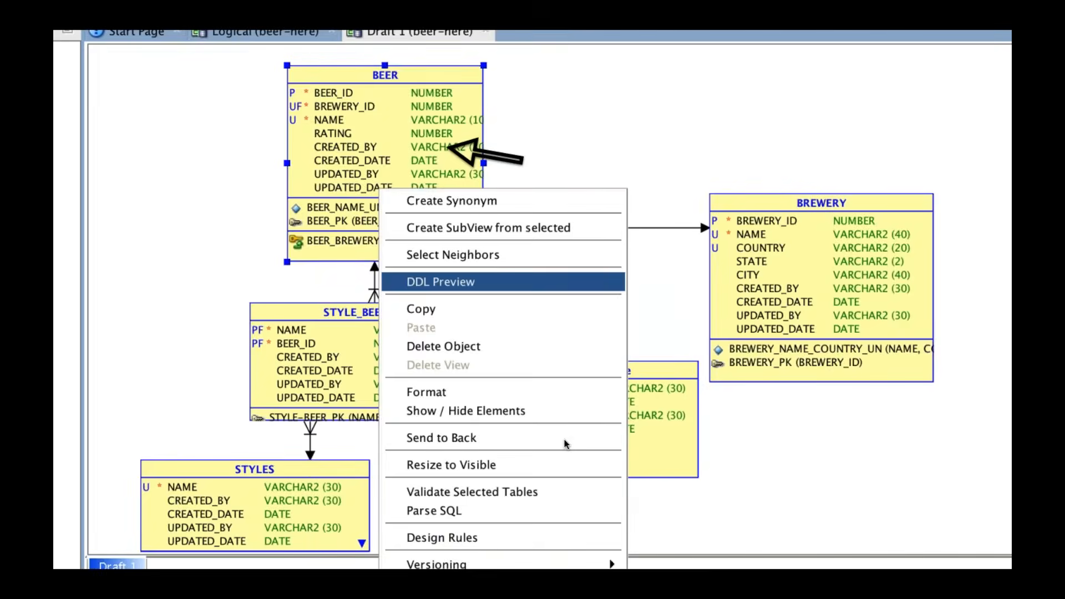
- Show the BEER table's generated DDL, then the Compare Models slide with differing index names
left_click(564, 444)
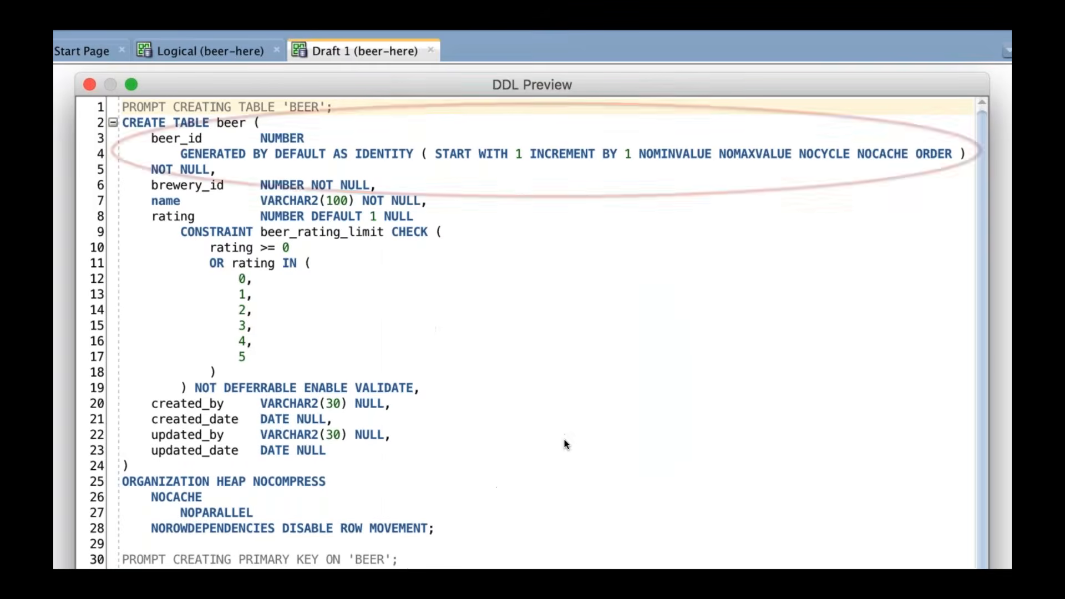
left_click(594, 501)
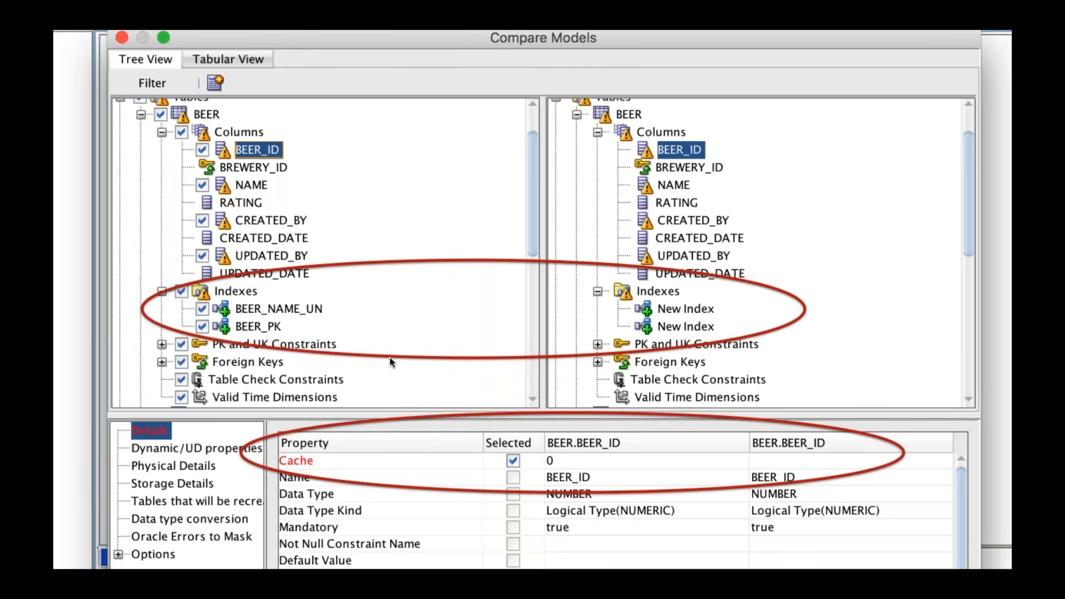
- Advance past the tavern image to the Engineer to Logical Model comparison slide
key("Right")
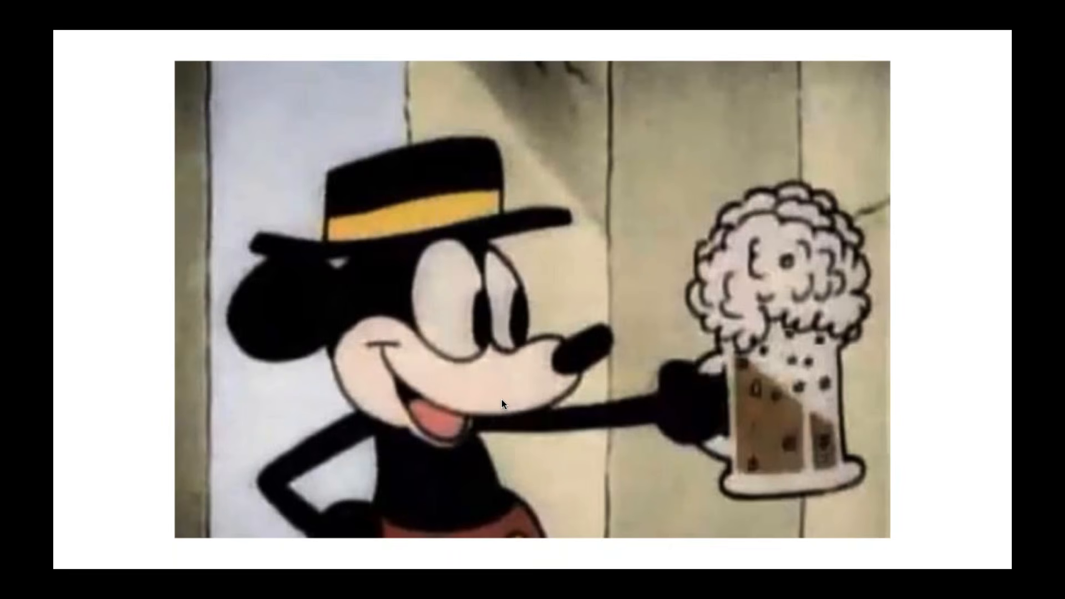
- Advance from the cartoon beer slide to the beer-here logical model screenshot
key("Right")
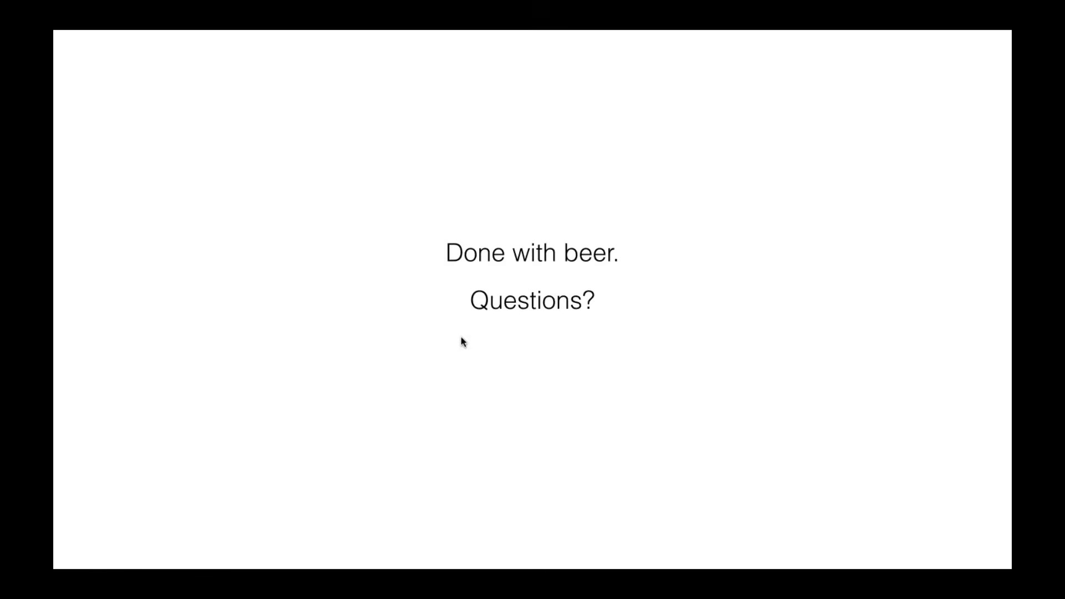
- Move past 'Done with beer. Questions?' to the Space Mountain photo slide
key("Right")
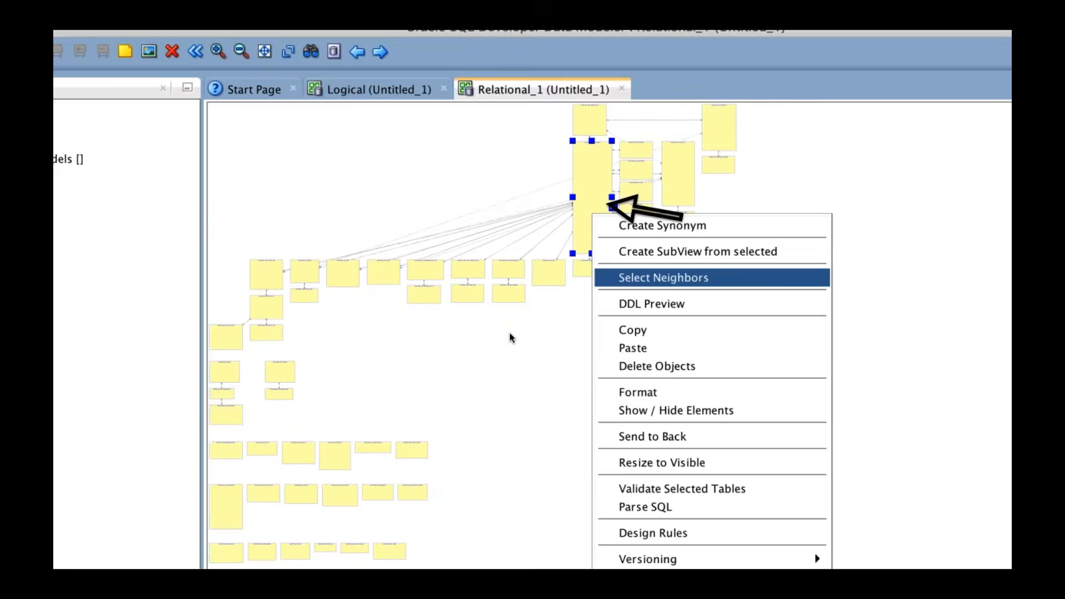
- Select the hub table's neighbors and create Relational_1 - SubView_1 from them
key("Return")
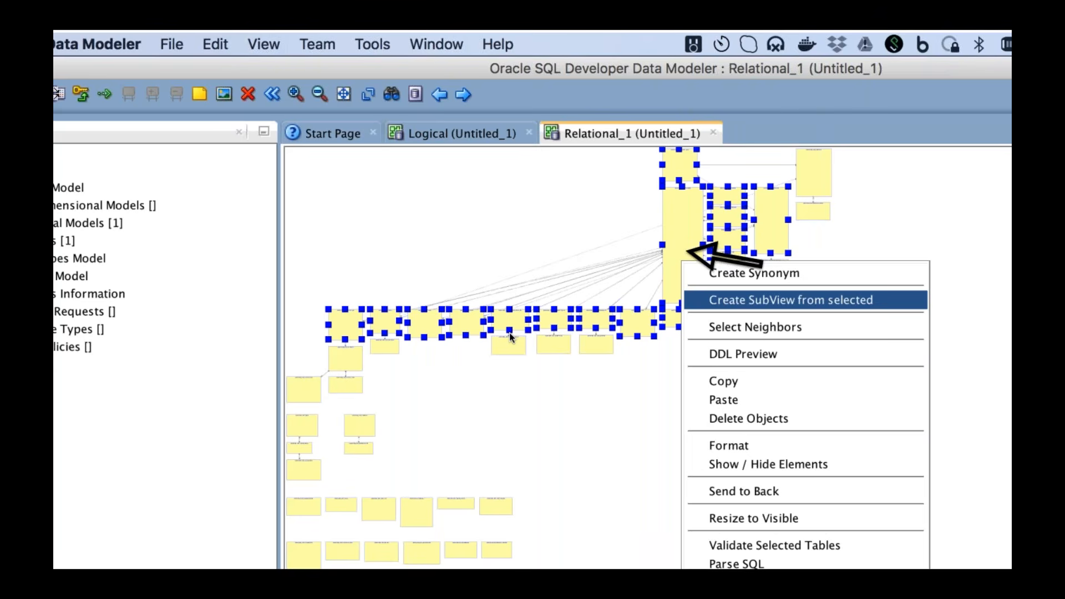
key("Right")
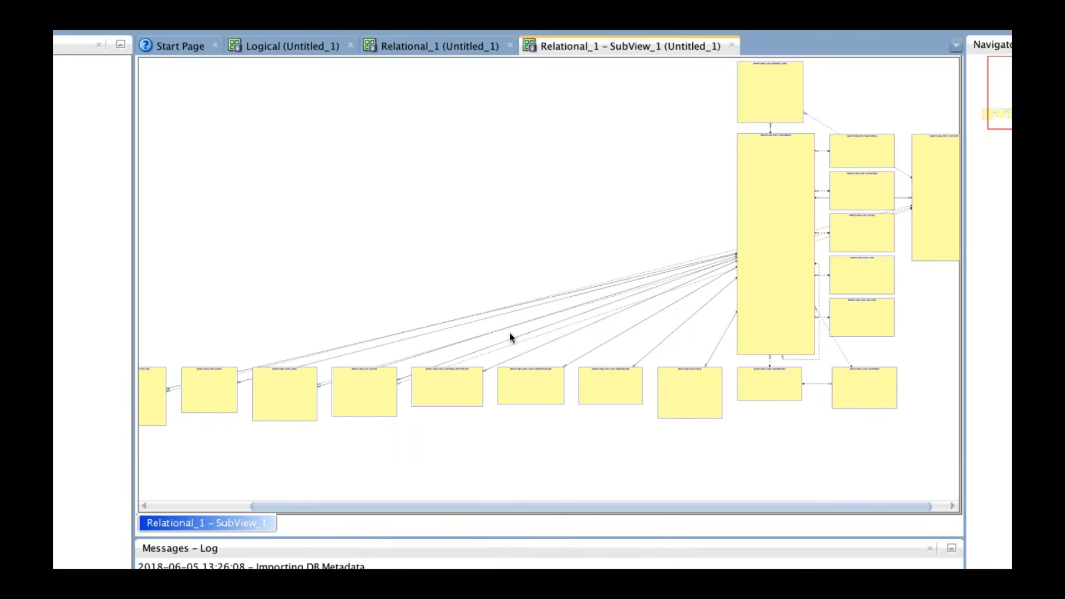
- Apply Auto Layout (Layout 3) to the SubView, then show removal options for selected tables
key("Right")
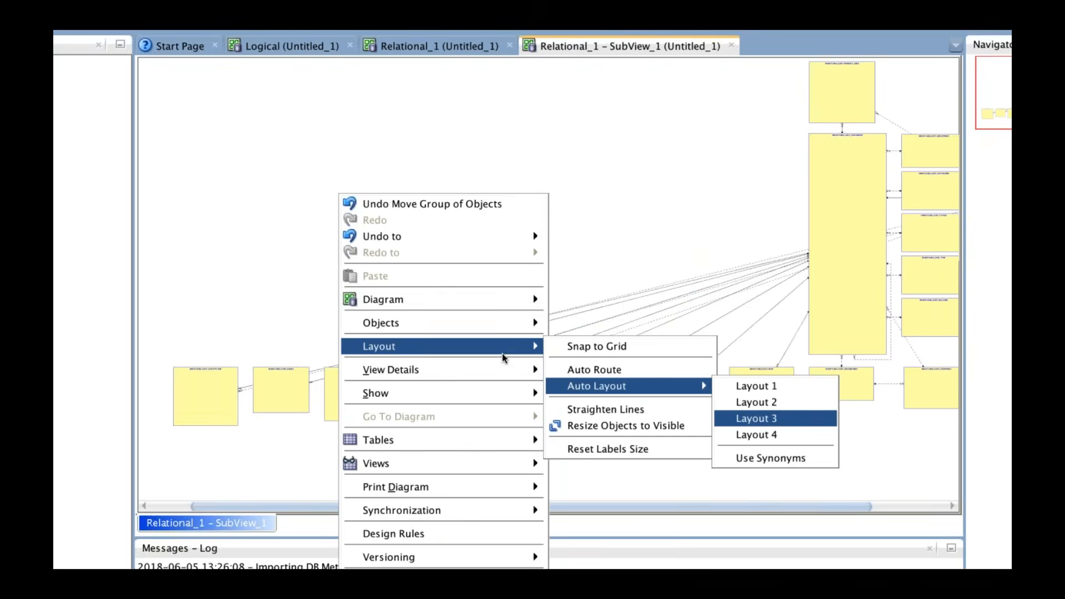
key("Right")
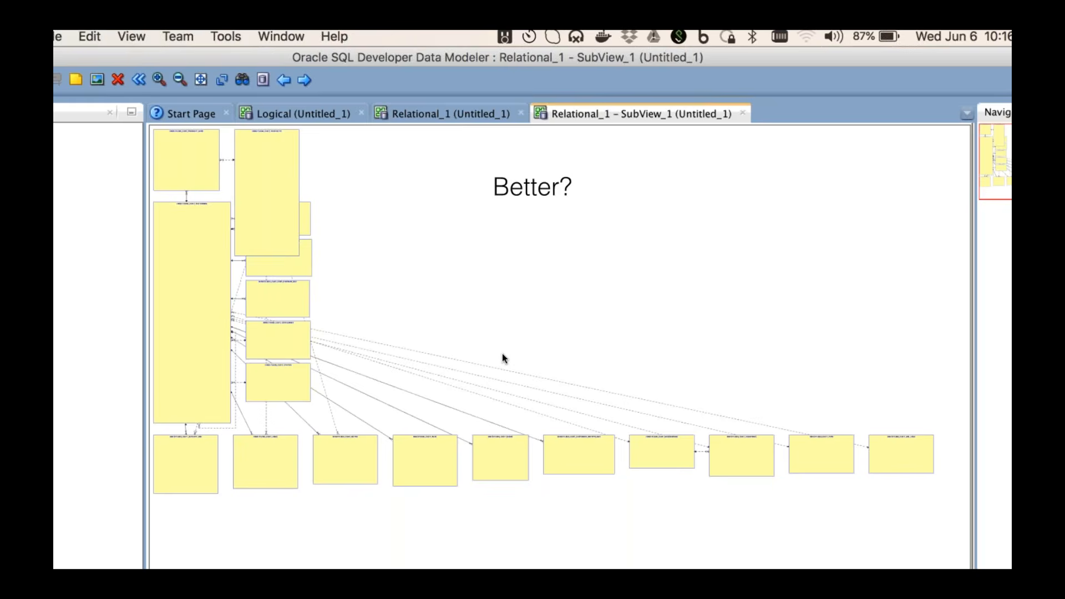
key("Right")
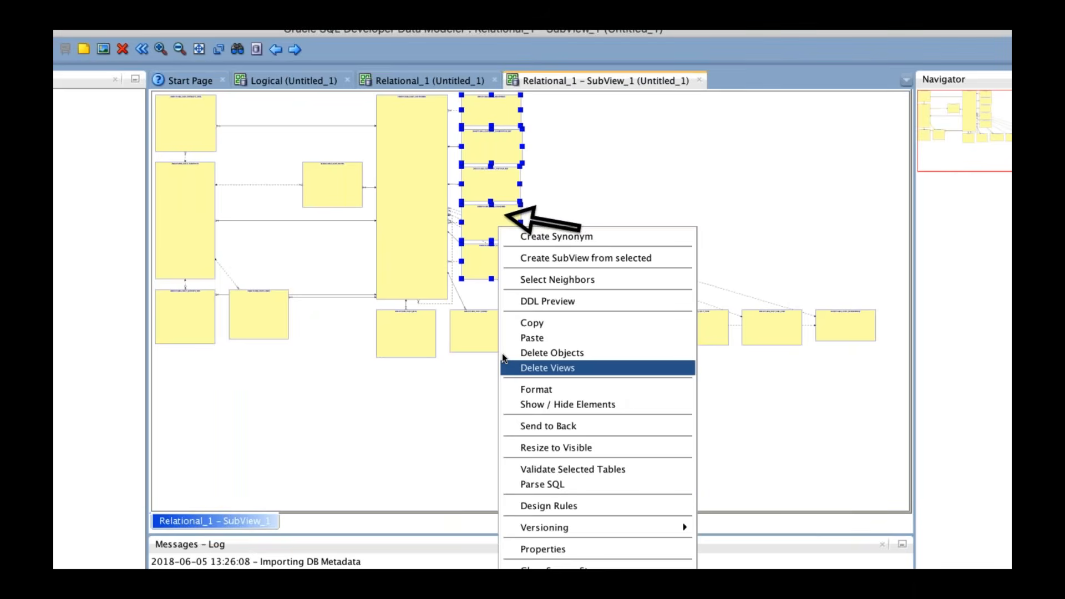
key("Right")
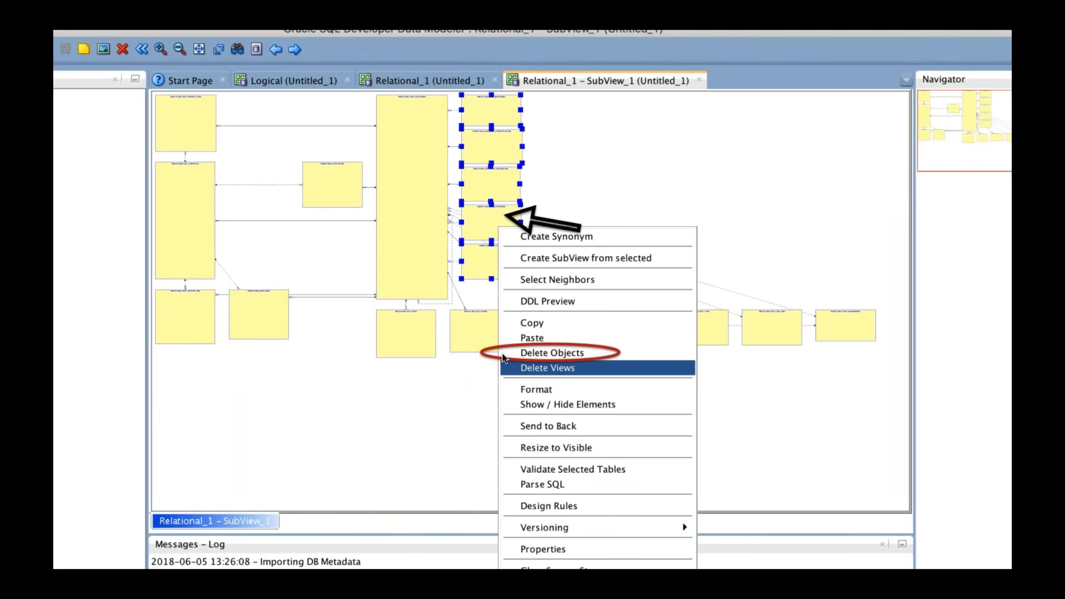
- Select all SubView tables and show the Format option in their context menu
key("Right")
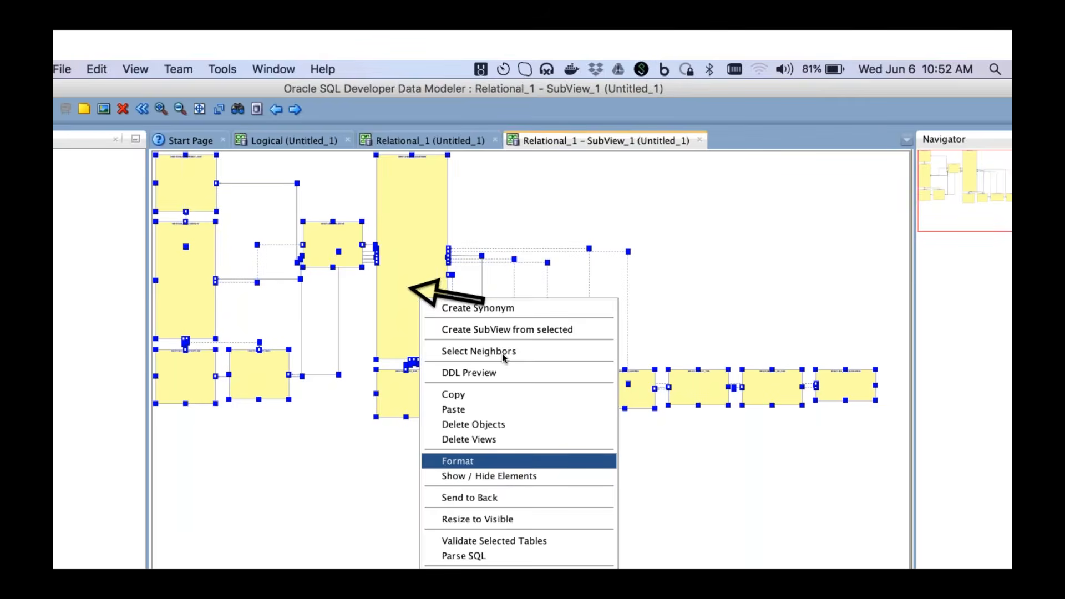
- Give all SubView tables an orange background and show them highlighted in Relational_1
key("Right")
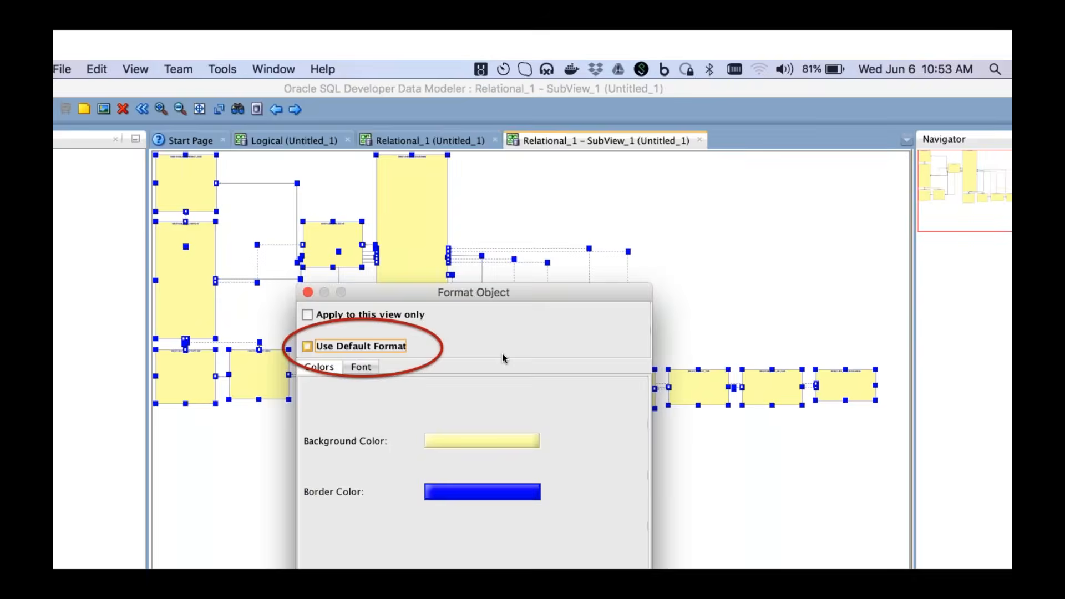
key("Right")
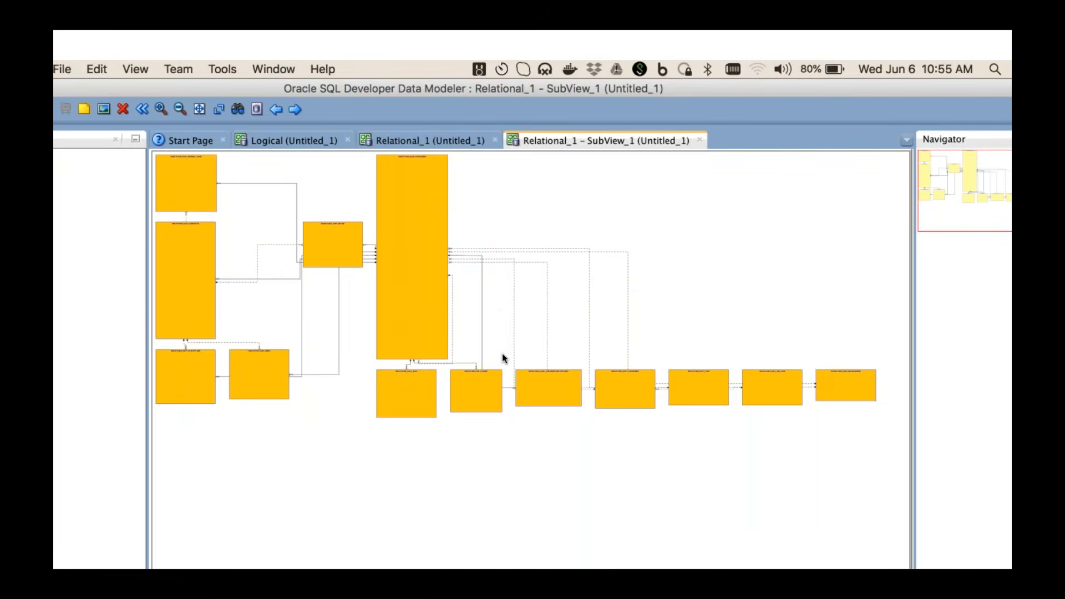
key("Right")
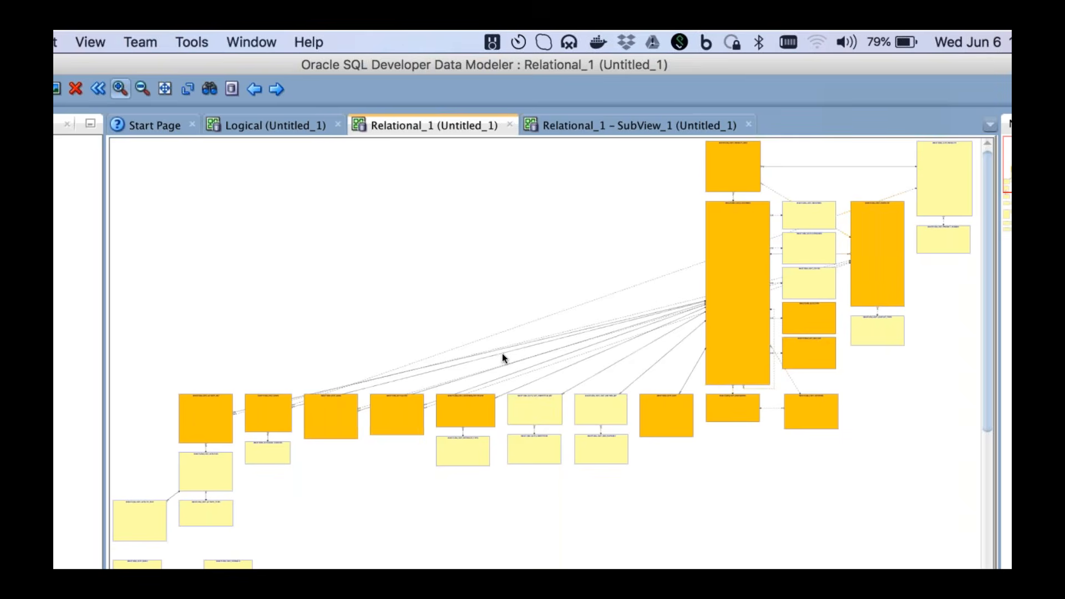